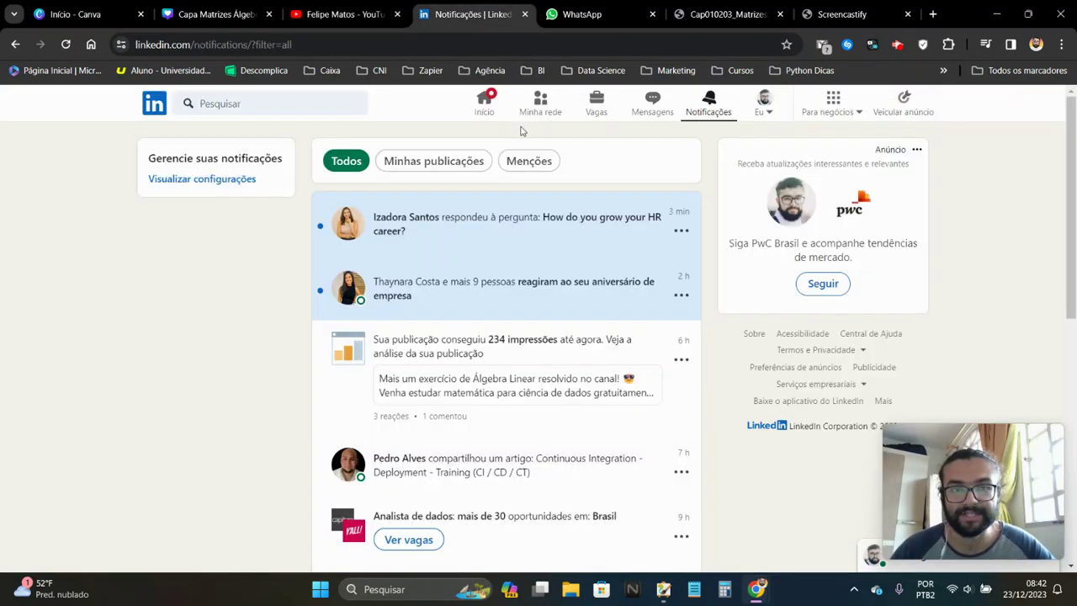
Switch from the YouTube channel page to the LinkedIn notifications tab
{"action": "left_click", "coordinate": [472, 14]}
Browse your own LinkedIn profile, then switch to the Cap010203 matrices PDF
{"action": "left_click", "coordinate": [761, 107]}
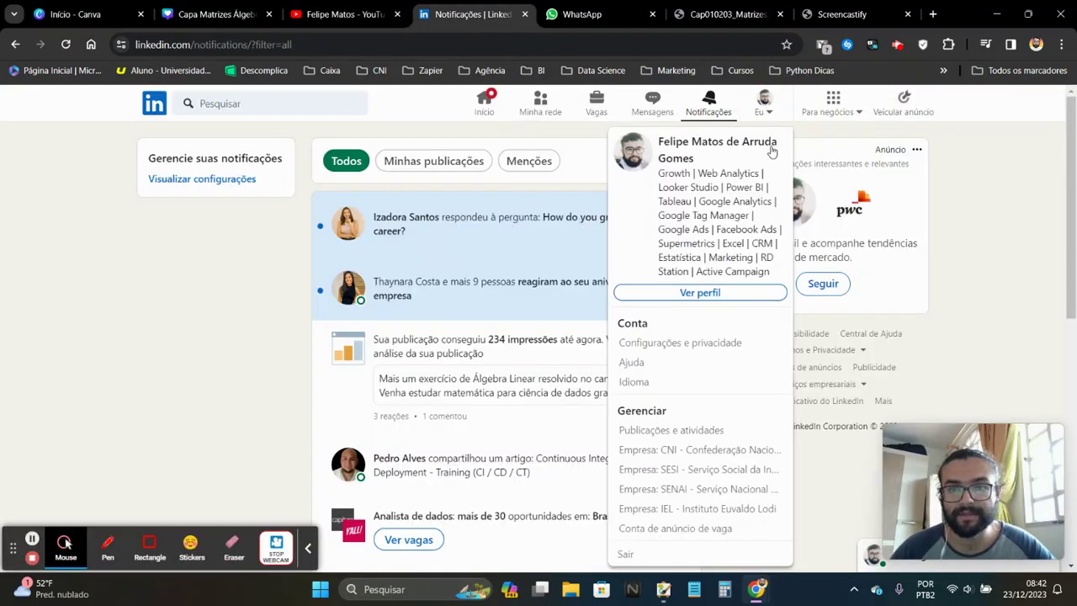
{"action": "left_click", "coordinate": [709, 295]}
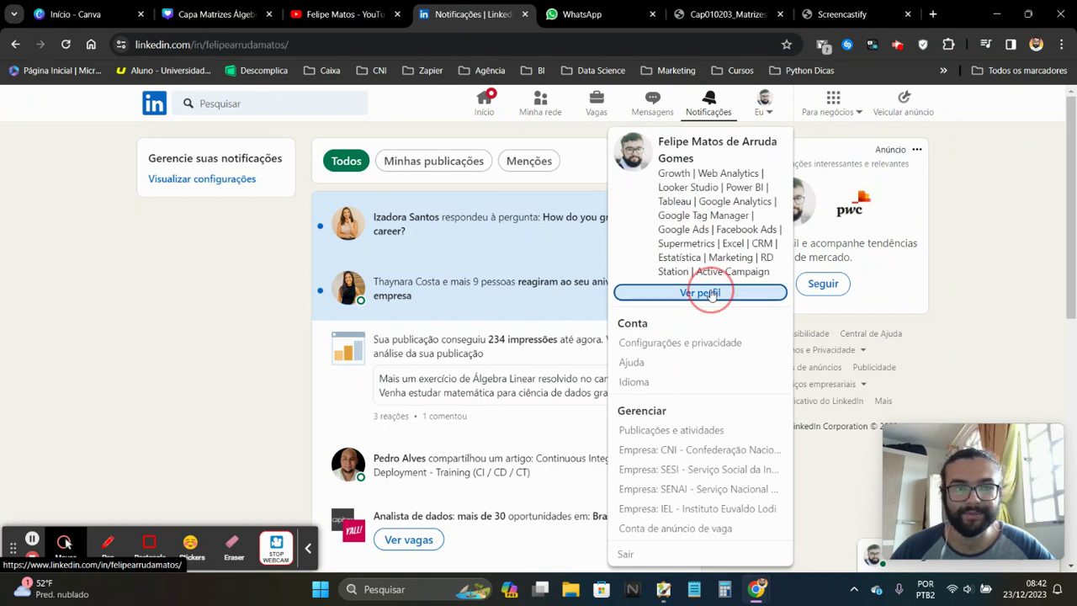
{"action": "scroll", "coordinate": [334, 370], "scroll_direction": "down", "scroll_amount": 1}
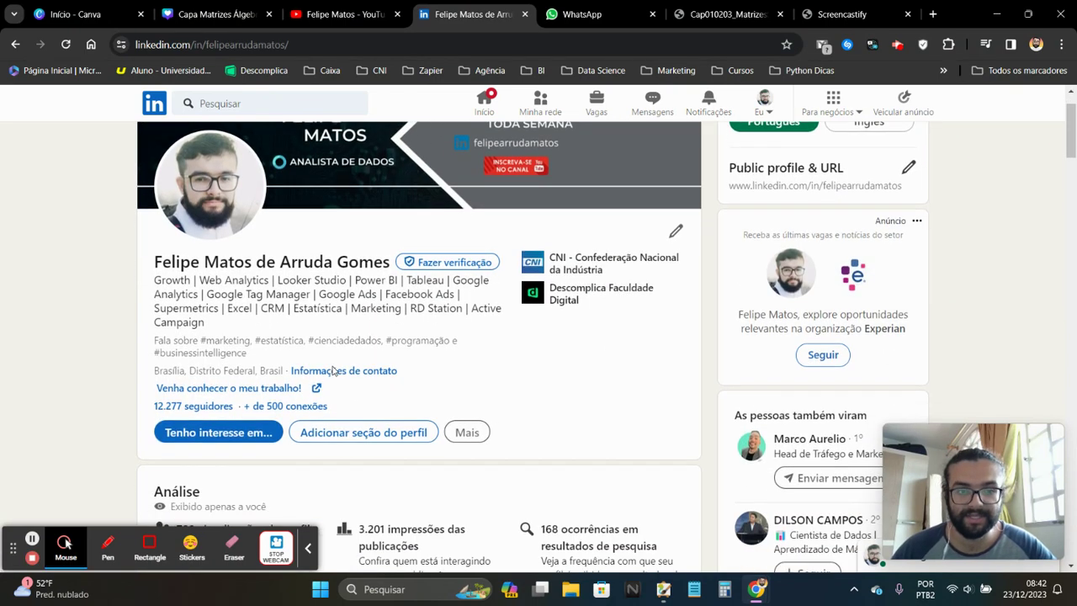
{"action": "scroll", "coordinate": [505, 340], "scroll_direction": "down", "scroll_amount": 2}
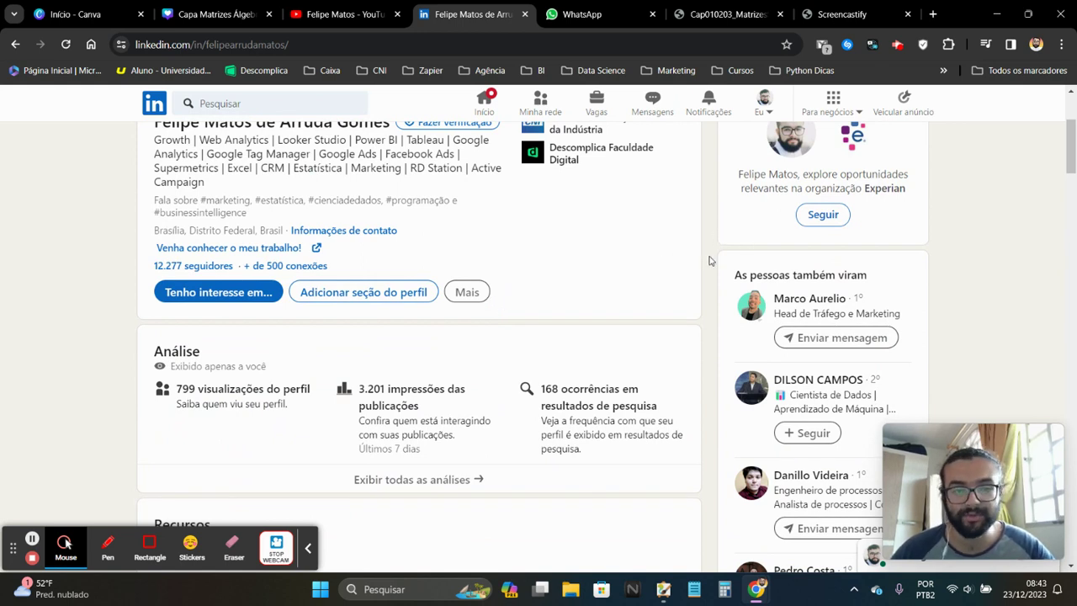
{"action": "scroll", "coordinate": [709, 261], "scroll_direction": "up", "scroll_amount": 3}
{"action": "scroll", "coordinate": [709, 264], "scroll_direction": "down", "scroll_amount": 3}
{"action": "scroll", "coordinate": [709, 263], "scroll_direction": "up", "scroll_amount": 3}
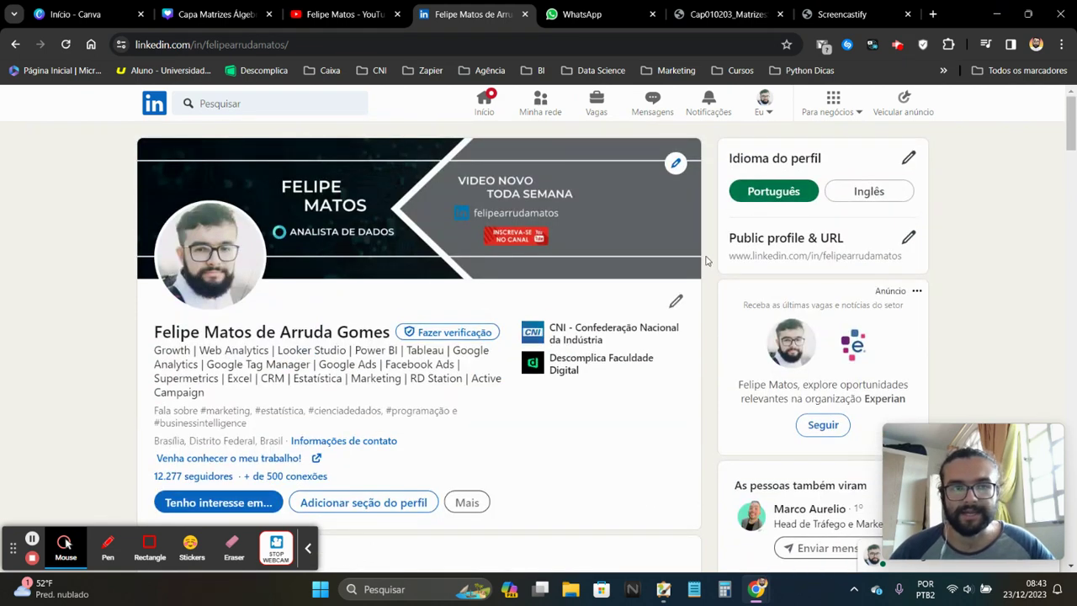
{"action": "left_click", "coordinate": [719, 14]}
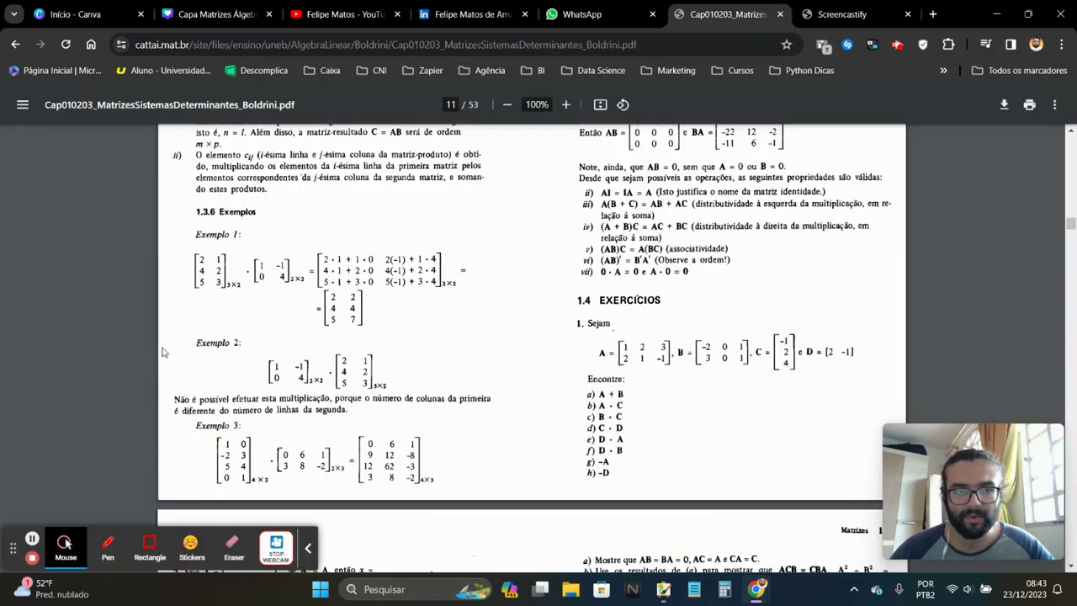
Scroll the matrices PDF to page 12, showing exercise 7 on A² = A·A
{"action": "scroll", "coordinate": [533, 360], "scroll_direction": "down", "scroll_amount": 5}
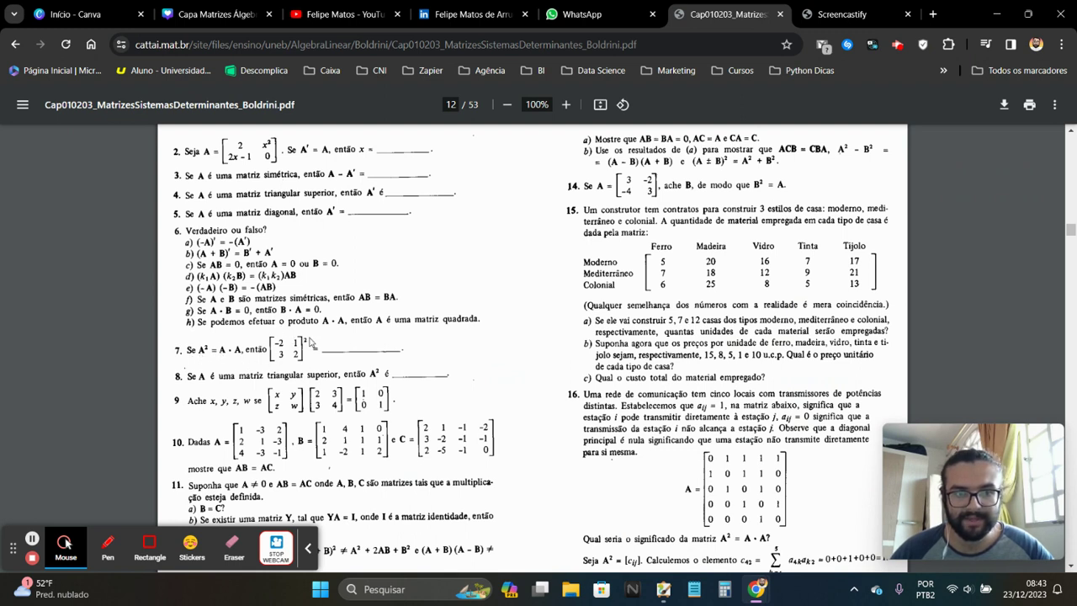
In MyPaint, handwrite (-2)·(-2)+1·3 and (-2)·1+1·2, plus the closing bracket
{"action": "left_click", "coordinate": [667, 592]}
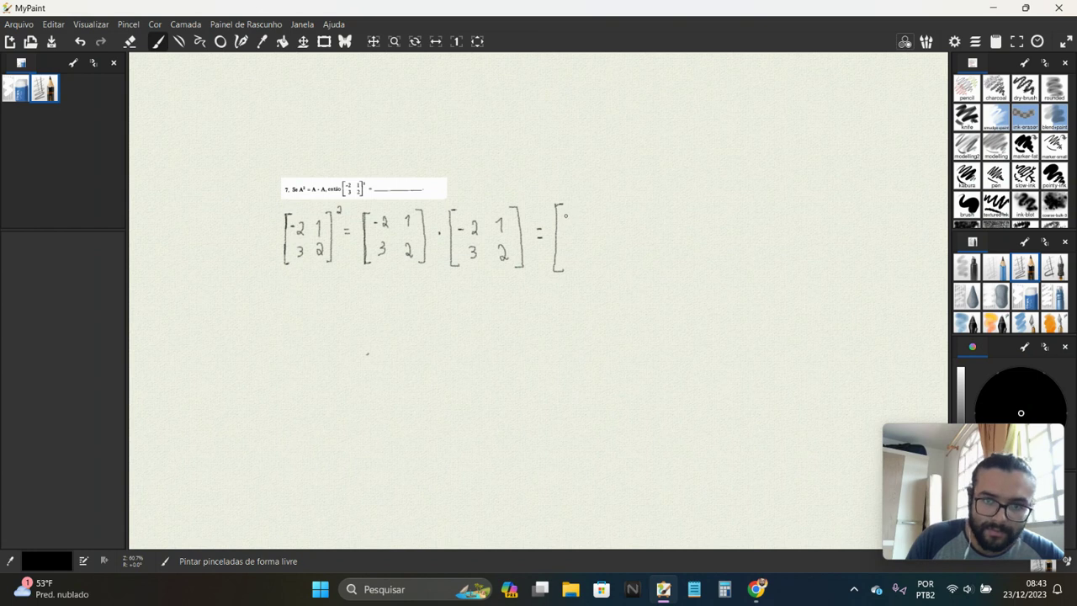
{"action": "mouse_move", "coordinate": [565, 213]}
{"action": "left_mouse_down"}
{"action": "mouse_move", "coordinate": [562, 227]}
{"action": "mouse_move", "coordinate": [607, 225]}
{"action": "left_mouse_up"}
{"action": "left_click", "coordinate": [598, 221]}
{"action": "left_click_drag", "start_coordinate": [612, 219], "coordinate": [642, 217]}
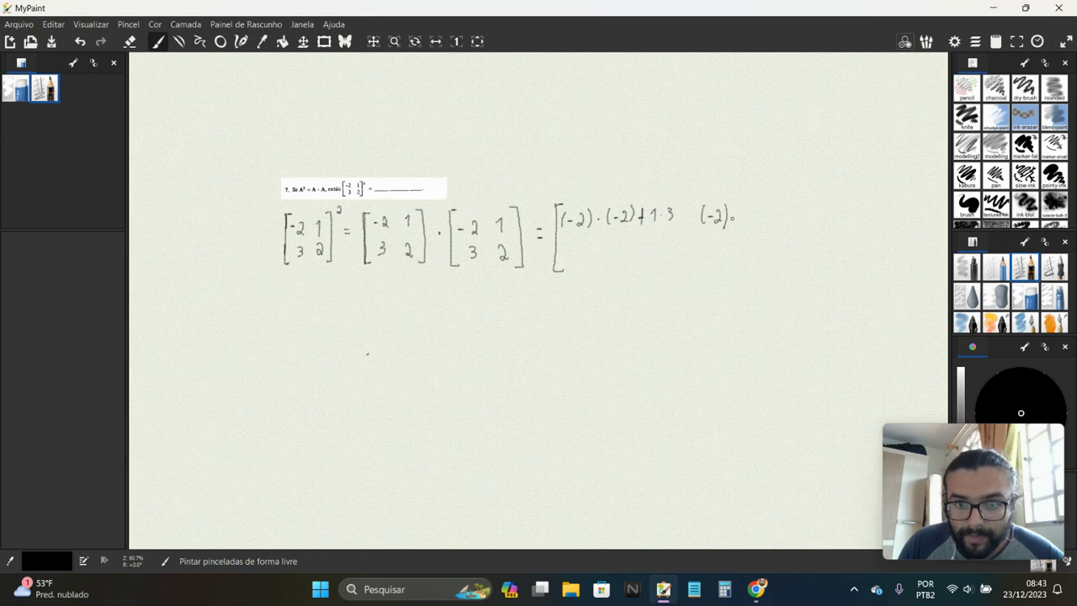
{"action": "left_click_drag", "start_coordinate": [759, 215], "coordinate": [760, 225]}
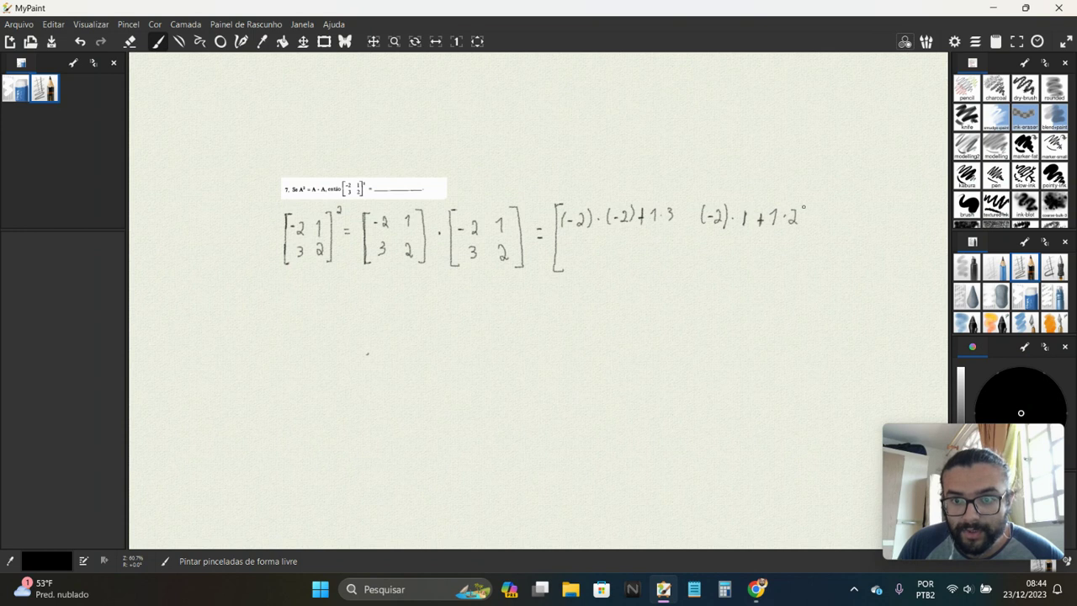
{"action": "left_click_drag", "start_coordinate": [806, 203], "coordinate": [799, 276]}
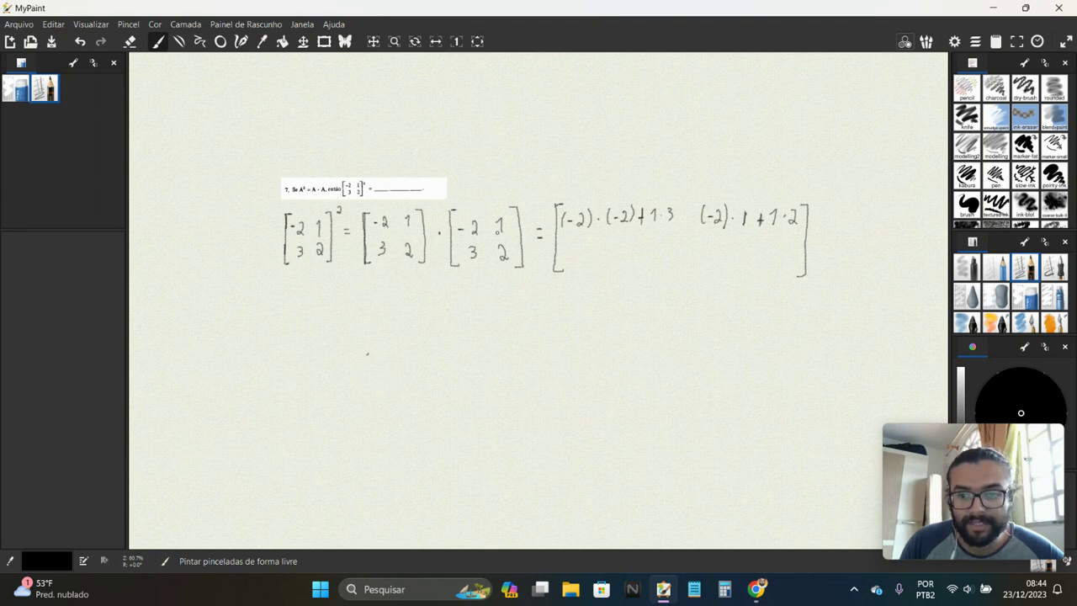
{"action": "left_click_drag", "start_coordinate": [563, 246], "coordinate": [564, 253]}
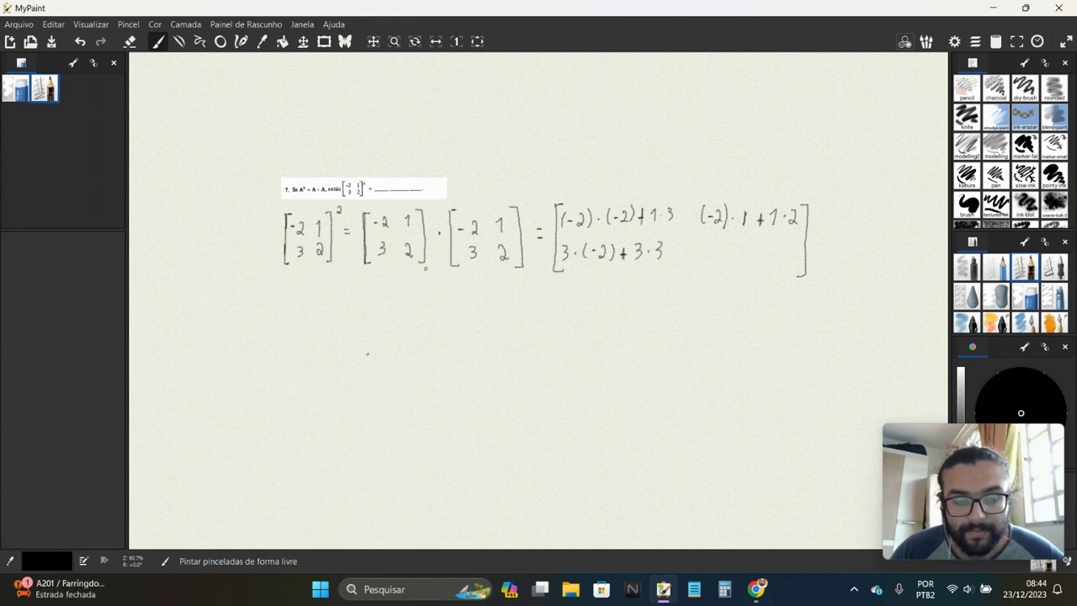
Correct the second row's first entry to read 3·(-2)+2·3
{"action": "key", "text": "ctrl+z"}
{"action": "key", "text": "ctrl+z"}
{"action": "key", "text": "ctrl+z"}
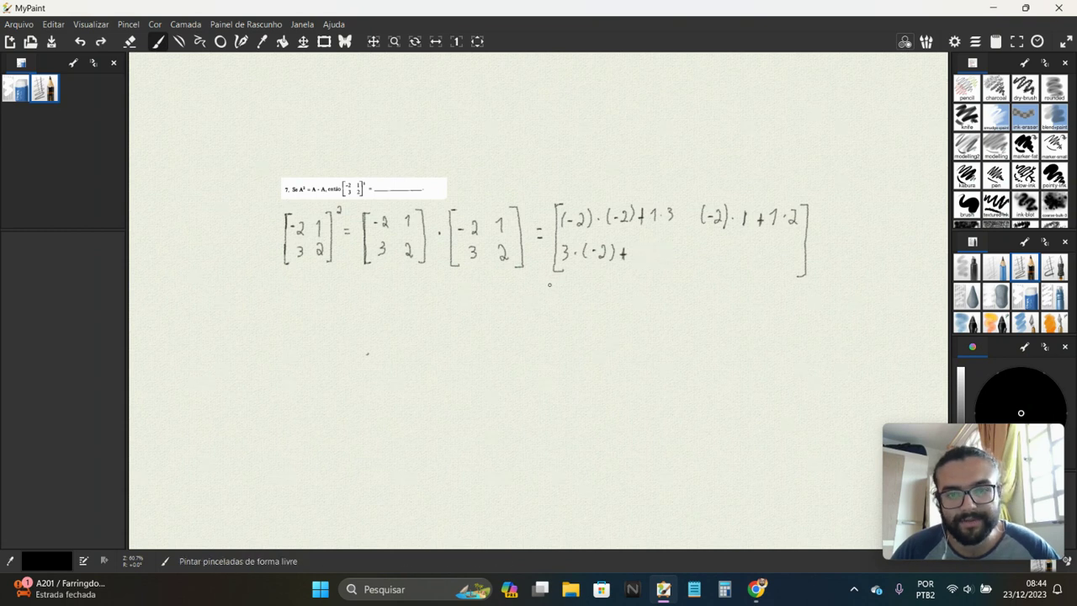
{"action": "left_click_drag", "start_coordinate": [635, 246], "coordinate": [654, 259]}
{"action": "left_click", "coordinate": [648, 254]}
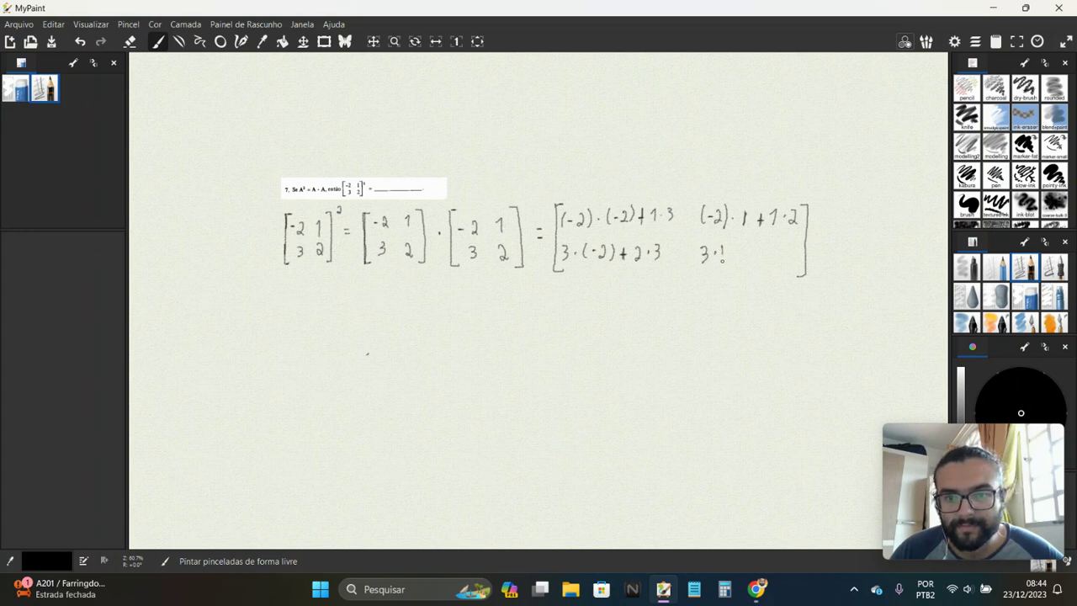
Rewrite the second entry as 3·1+2·2 and pan the canvas left
{"action": "key", "text": "ctrl+z"}
{"action": "key", "text": "ctrl+z"}
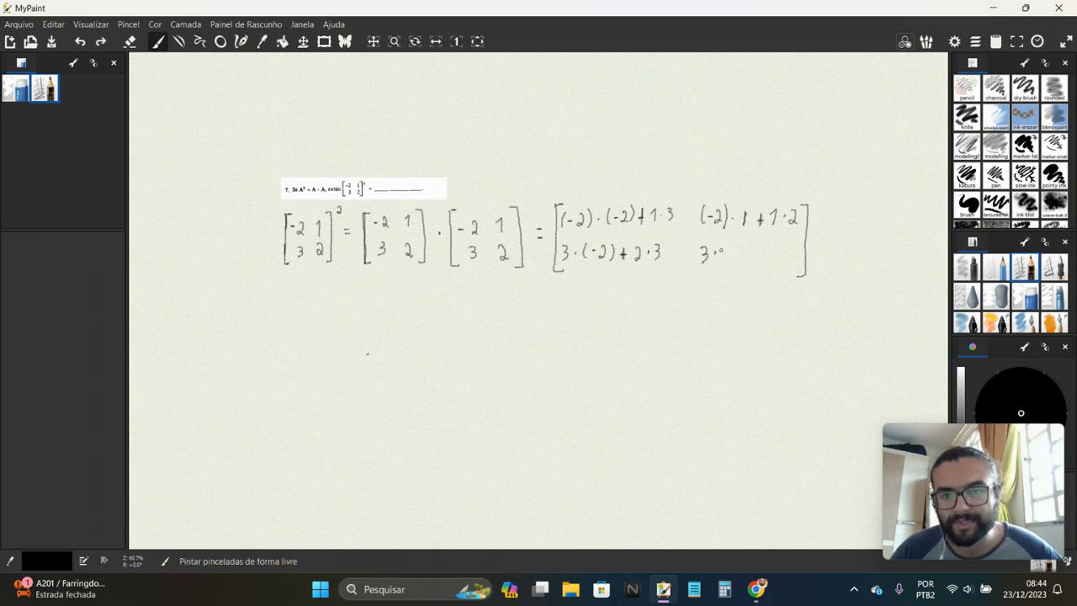
{"action": "left_click_drag", "start_coordinate": [733, 251], "coordinate": [741, 259]}
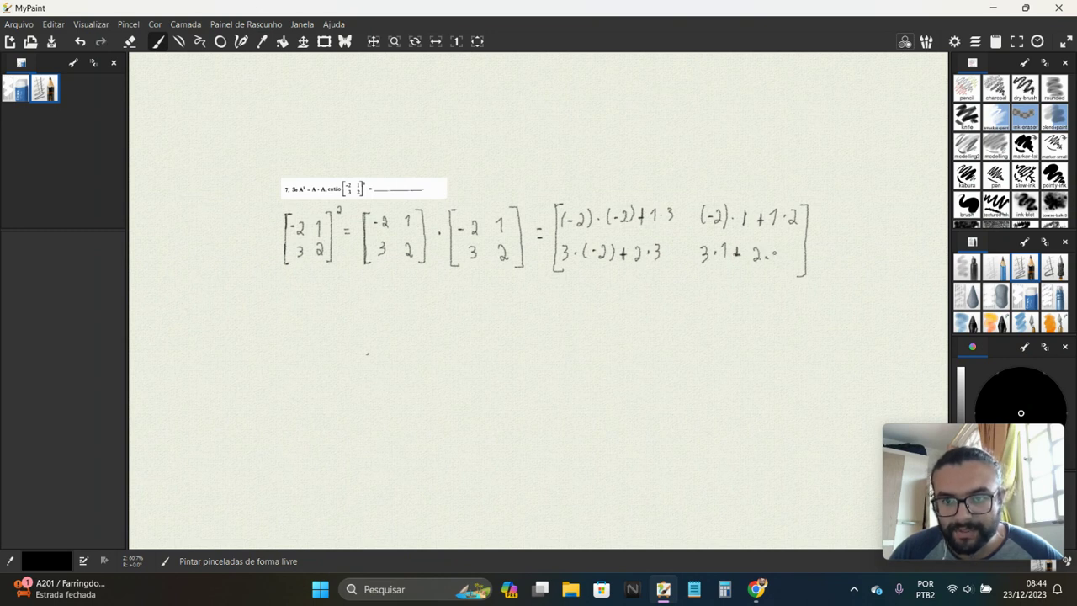
{"action": "left_click", "coordinate": [797, 254]}
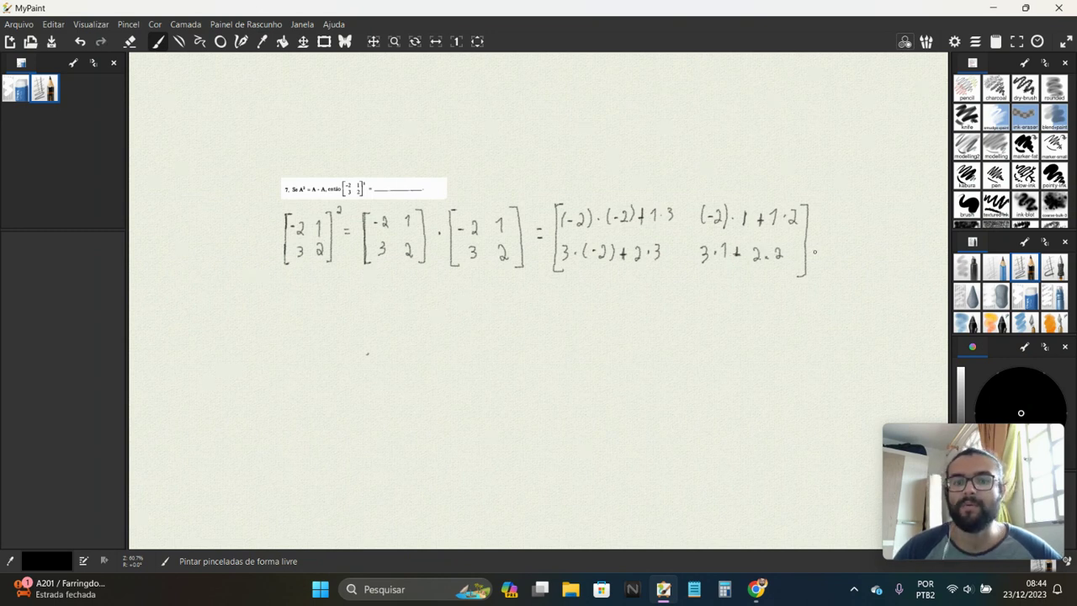
{"action": "left_click_drag", "start_coordinate": [798, 254], "coordinate": [642, 236]}
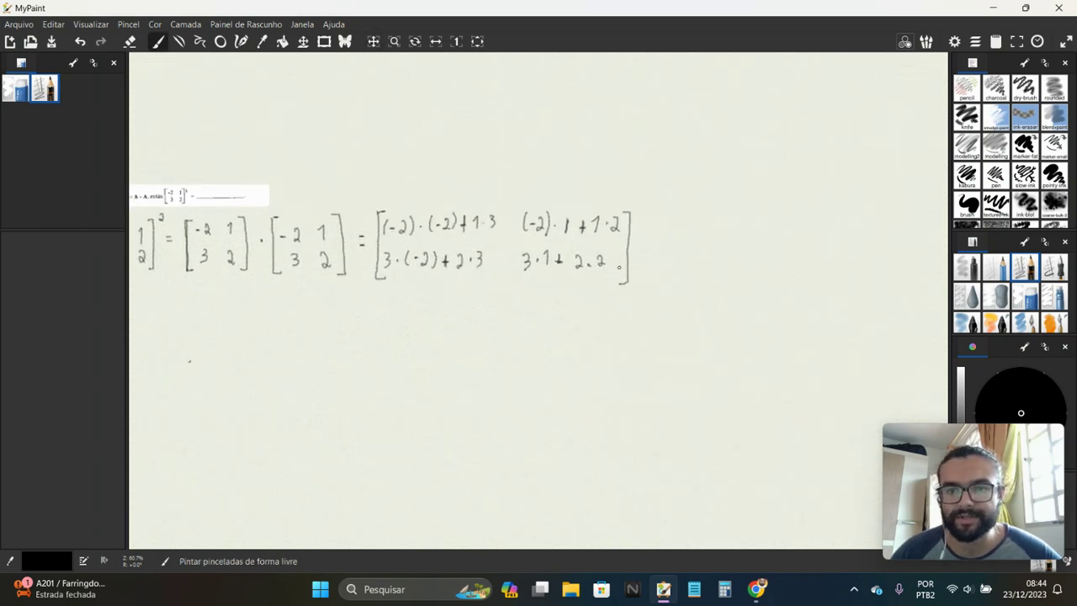
Draw an arrow and the bracketed result matrix [7 0; 0 7] after the expansion
{"action": "left_click_drag", "start_coordinate": [637, 246], "coordinate": [647, 249]}
{"action": "left_click_drag", "start_coordinate": [655, 209], "coordinate": [665, 280]}
{"action": "left_click_drag", "start_coordinate": [658, 210], "coordinate": [668, 209]}
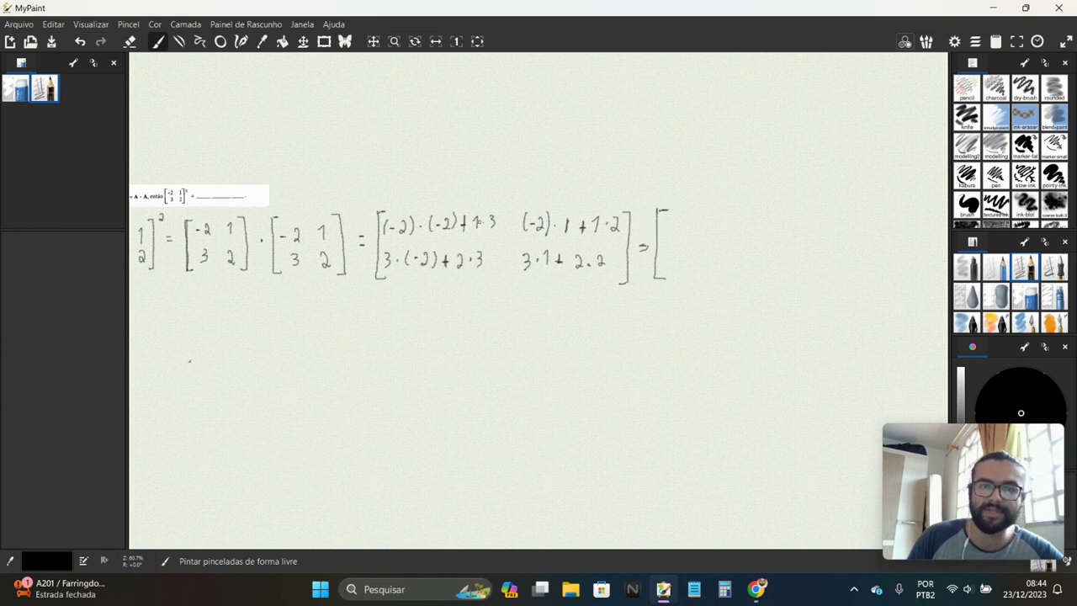
{"action": "left_click_drag", "start_coordinate": [401, 231], "coordinate": [409, 237]}
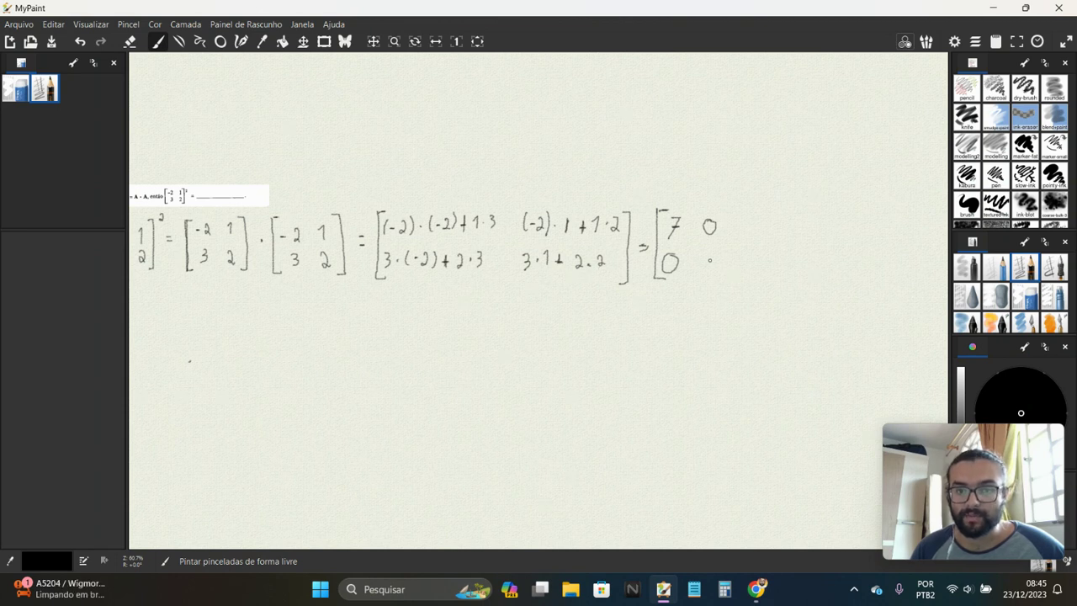
{"action": "left_click_drag", "start_coordinate": [703, 257], "coordinate": [706, 273]}
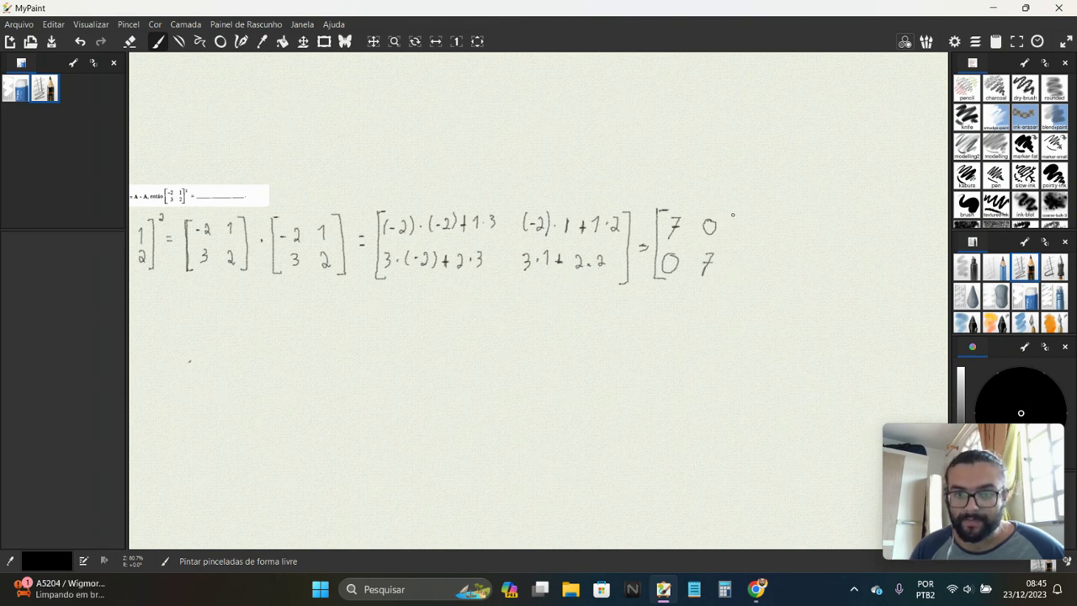
{"action": "left_click_drag", "start_coordinate": [722, 204], "coordinate": [721, 283]}
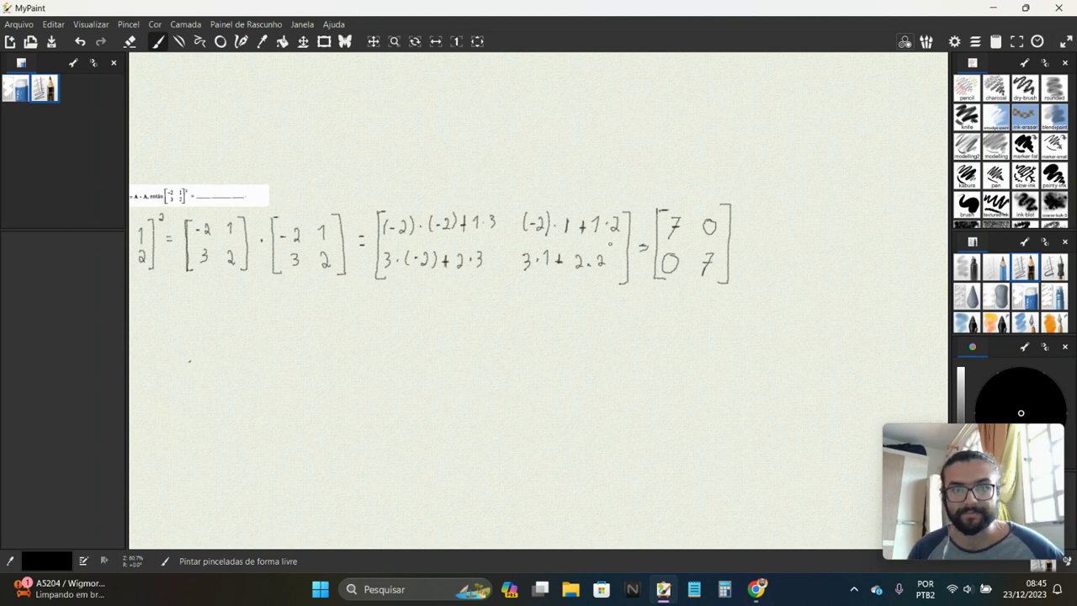
{"action": "scroll", "coordinate": [223, 236], "scroll_direction": "up", "scroll_amount": 3}
Write the matrix [7 0; 0 7] in exercise 7's blank and tick it
{"action": "left_click_drag", "start_coordinate": [223, 240], "coordinate": [518, 259]}
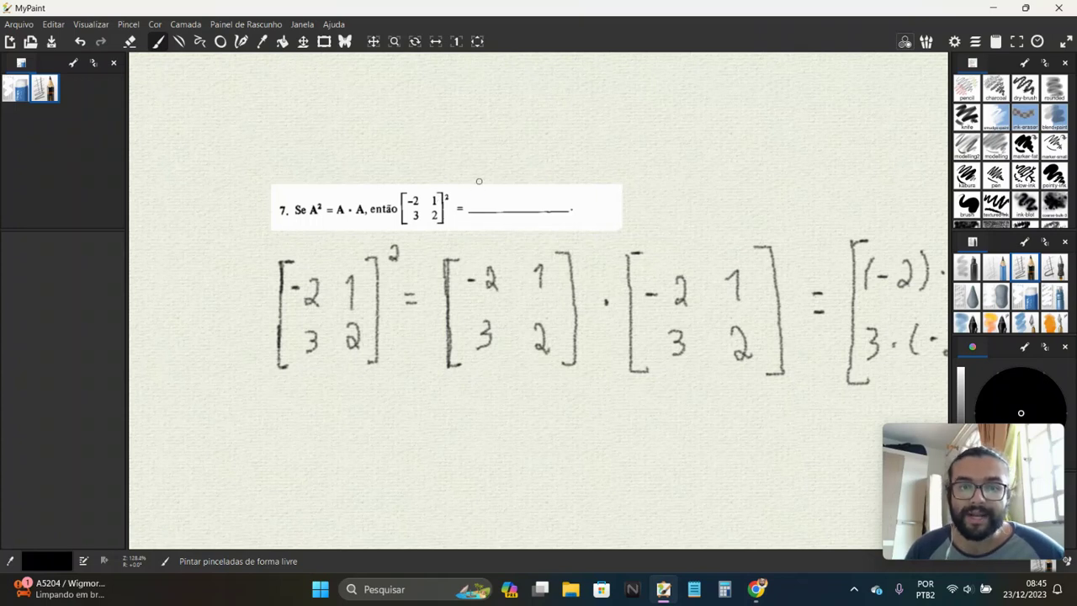
{"action": "left_click_drag", "start_coordinate": [475, 188], "coordinate": [476, 221]}
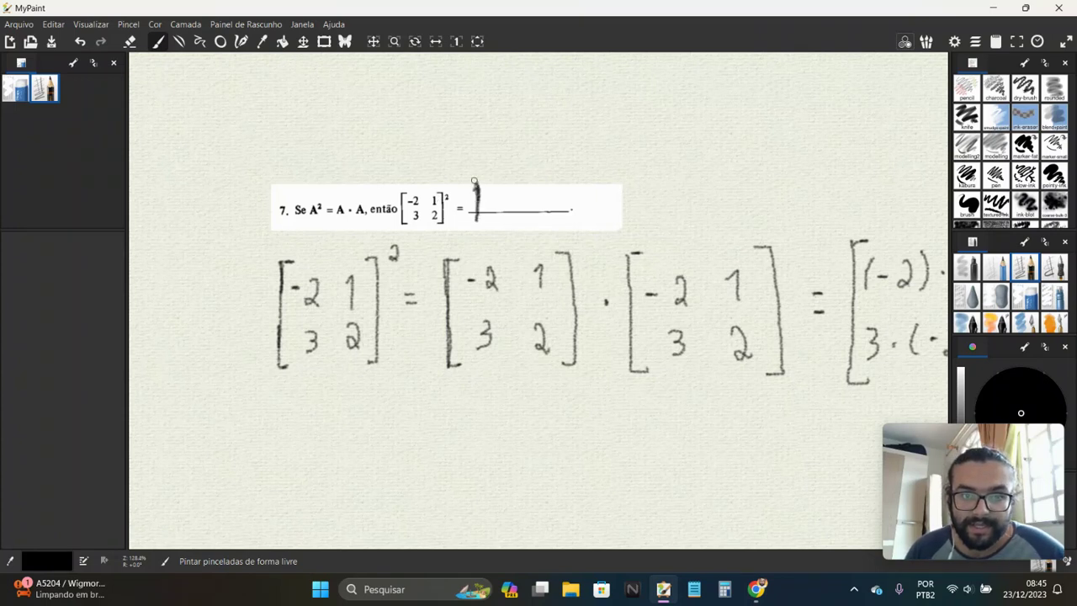
{"action": "mouse_move", "coordinate": [495, 182]}
{"action": "left_mouse_down"}
{"action": "mouse_move", "coordinate": [496, 201]}
{"action": "mouse_move", "coordinate": [511, 184]}
{"action": "mouse_move", "coordinate": [527, 218]}
{"action": "mouse_move", "coordinate": [494, 222]}
{"action": "left_mouse_up"}
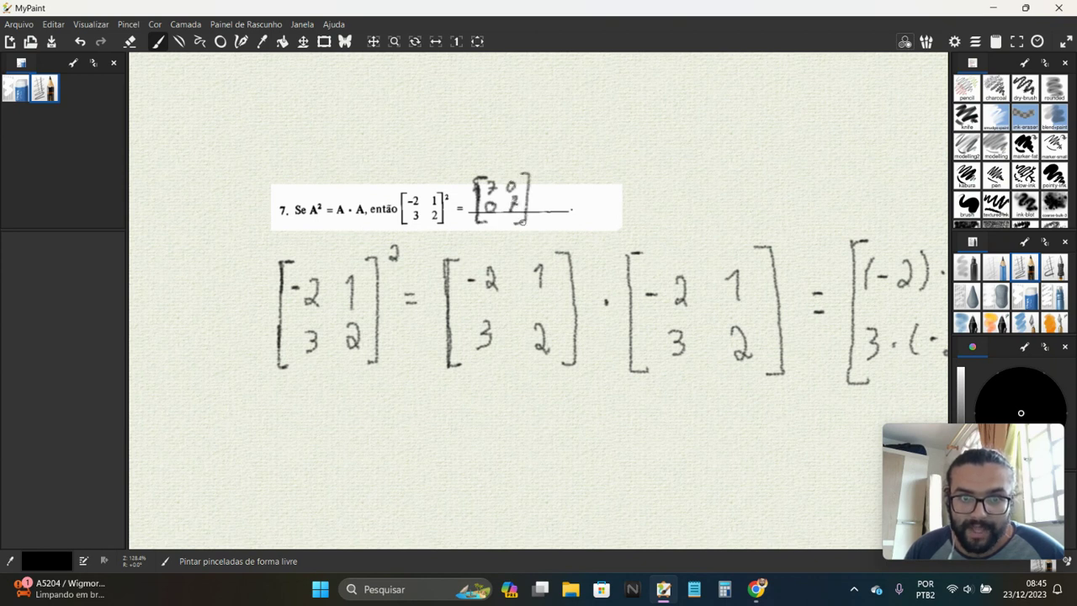
{"action": "left_click_drag", "start_coordinate": [582, 241], "coordinate": [681, 145]}
{"action": "left_click_drag", "start_coordinate": [629, 207], "coordinate": [670, 165]}
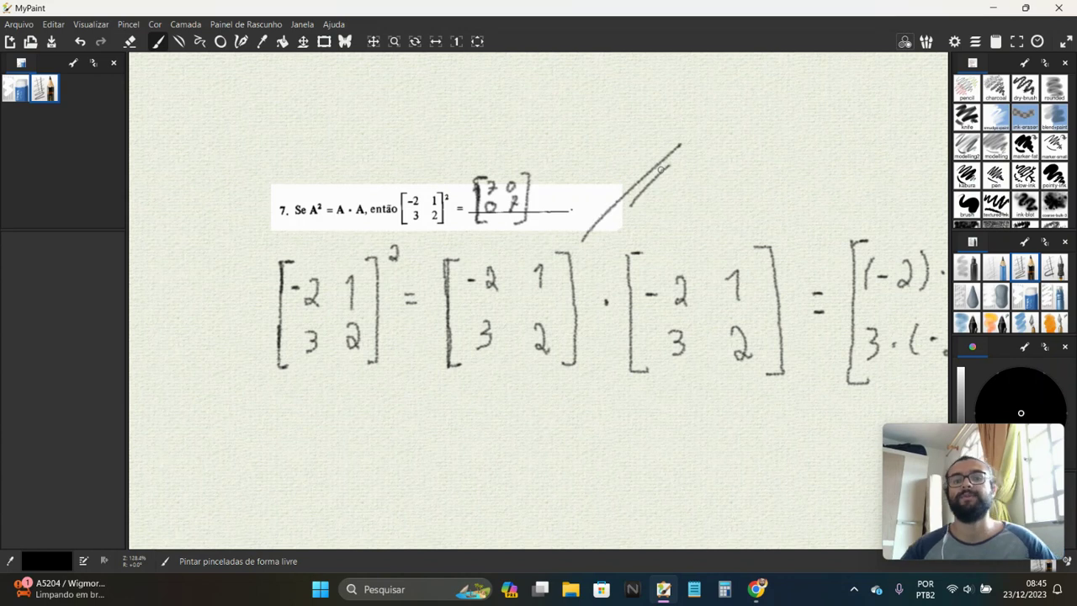
Zoom out to the full solution, then return to the YouTube channel in Chrome
{"action": "scroll", "coordinate": [641, 243], "scroll_direction": "down", "scroll_amount": 5}
{"action": "left_click_drag", "start_coordinate": [741, 216], "coordinate": [543, 237]}
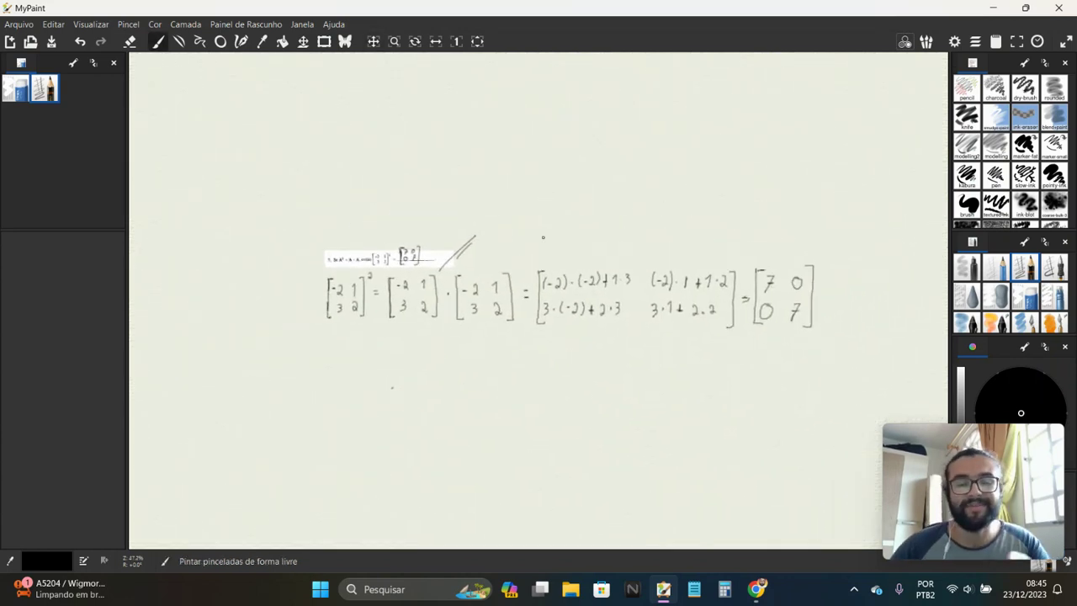
{"action": "mouse_move", "coordinate": [756, 588]}
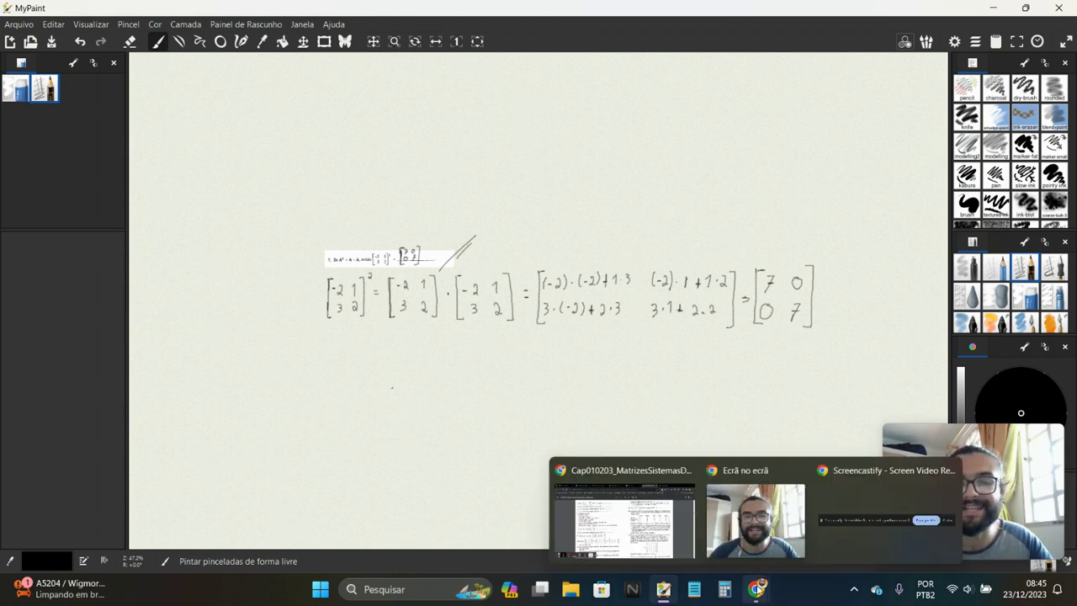
{"action": "left_click", "coordinate": [622, 505]}
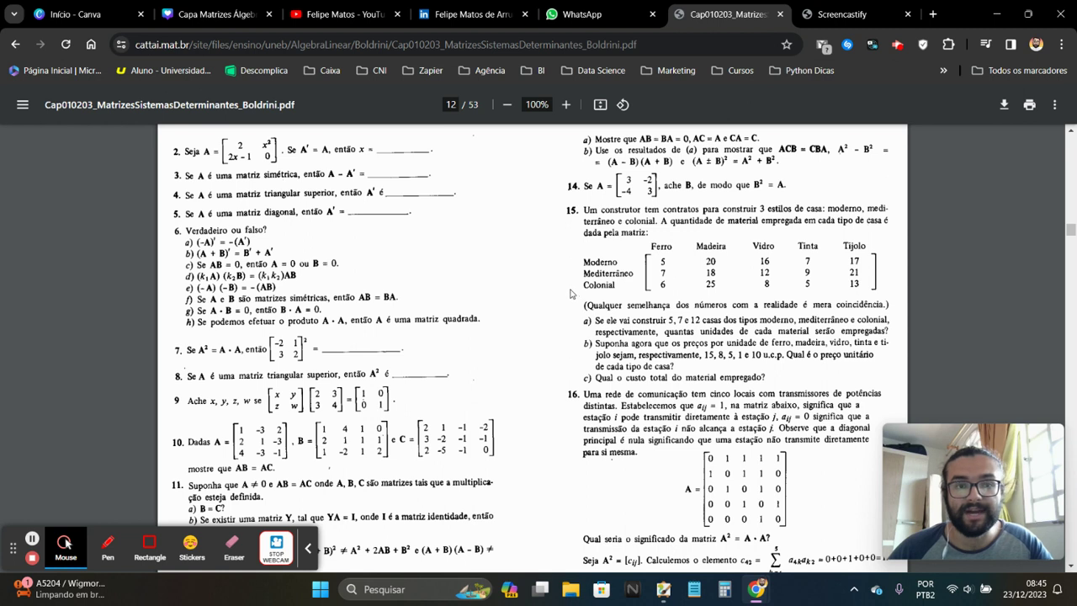
{"action": "key", "text": "ctrl+3"}
{"action": "scroll", "coordinate": [556, 353], "scroll_direction": "down", "scroll_amount": 5}
Scroll the channel page to the 'Algebra Linear para Ciência de Dados' playlist row
{"action": "scroll", "coordinate": [554, 371], "scroll_direction": "down", "scroll_amount": 5}
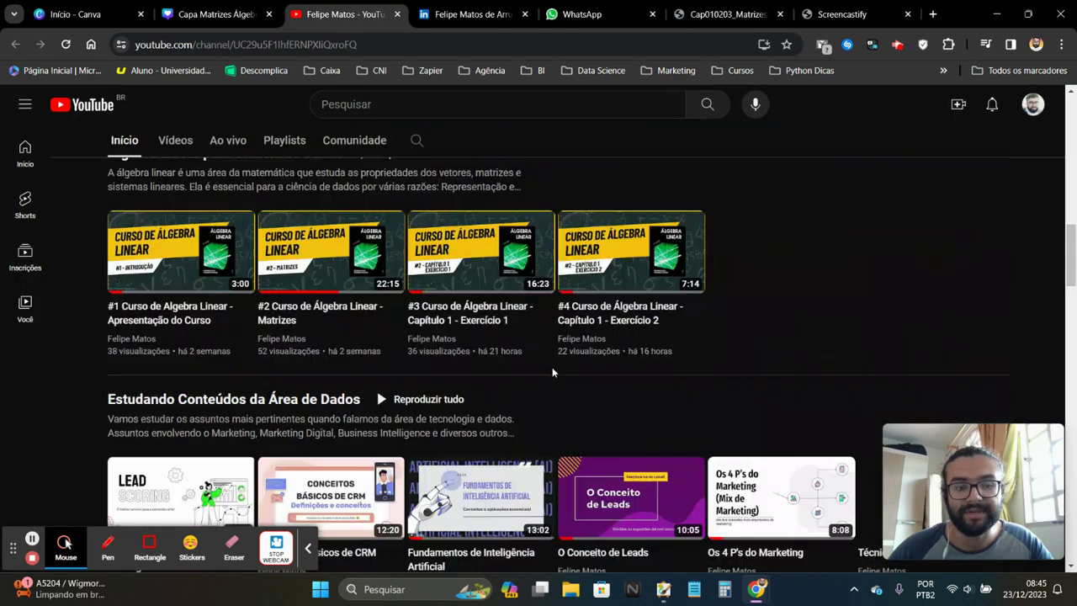
{"action": "scroll", "coordinate": [471, 253], "scroll_direction": "up", "scroll_amount": 1}
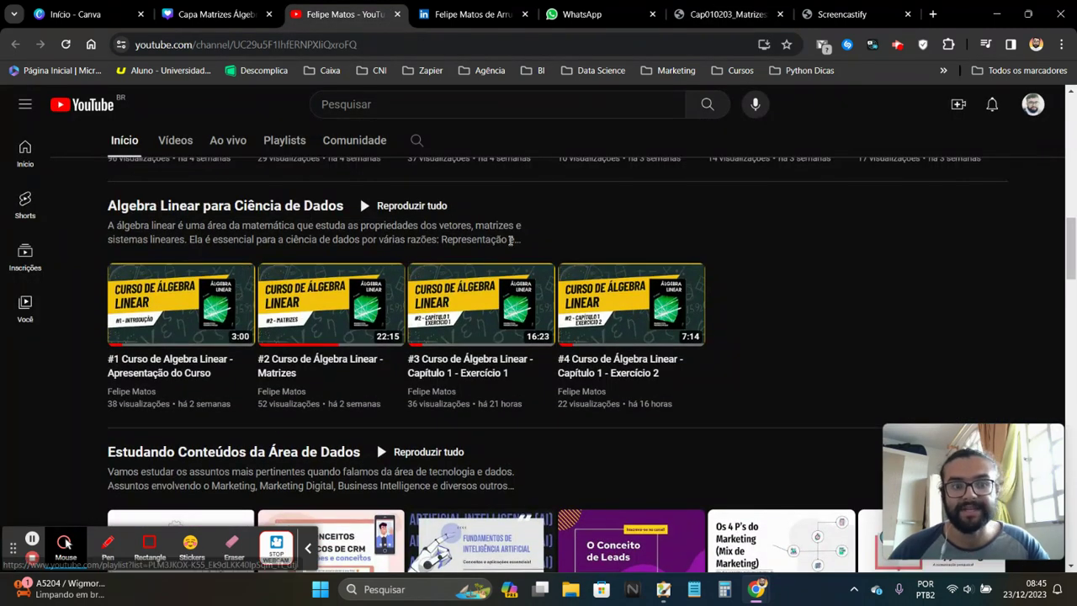